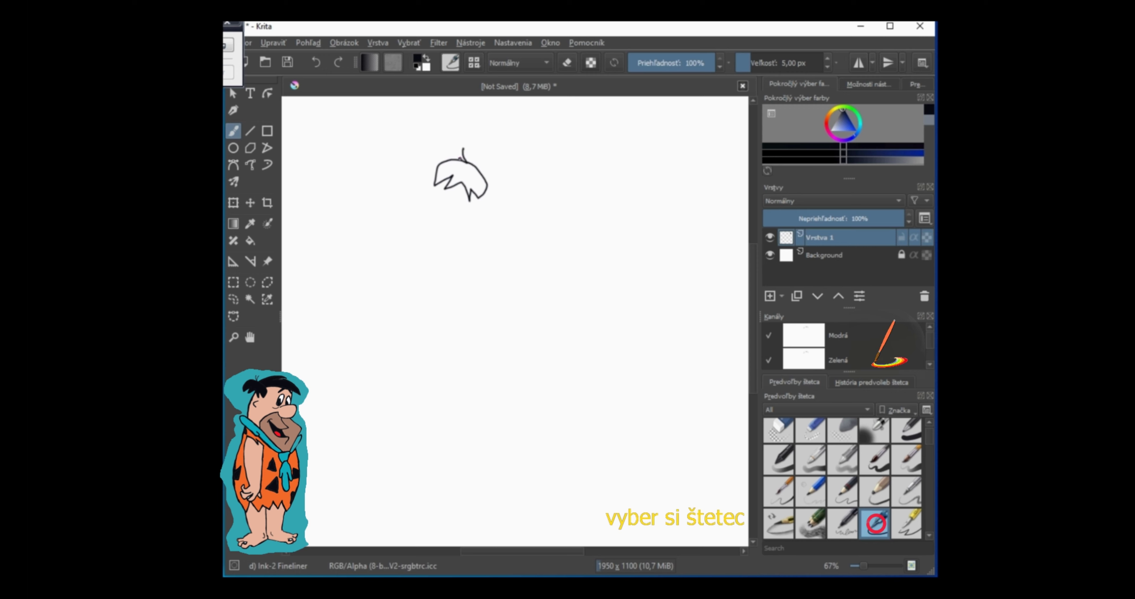
# - Ink a hair tuft, the back of the head and the forehead line with the fineliner
pyautogui.moveTo(459, 161)
pyautogui.mouseDown()
pyautogui.moveTo(459, 147)
pyautogui.moveTo(519, 151)
pyautogui.moveTo(511, 154)
pyautogui.moveTo(555, 183)
pyautogui.moveTo(480, 184)
pyautogui.mouseUp()
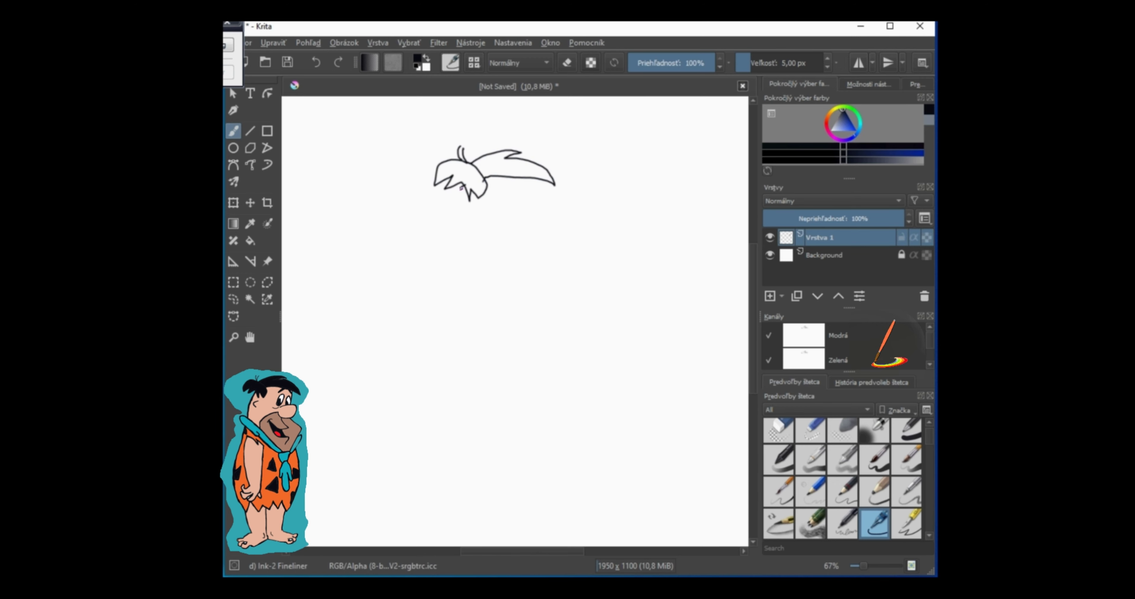
pyautogui.moveTo(462, 189); pyautogui.dragTo(444, 250)
pyautogui.moveTo(547, 182)
pyautogui.mouseDown()
pyautogui.moveTo(534, 219)
pyautogui.moveTo(554, 216)
pyautogui.moveTo(551, 244)
pyautogui.moveTo(498, 237)
pyautogui.moveTo(480, 249)
pyautogui.moveTo(474, 277)
pyautogui.mouseUp()
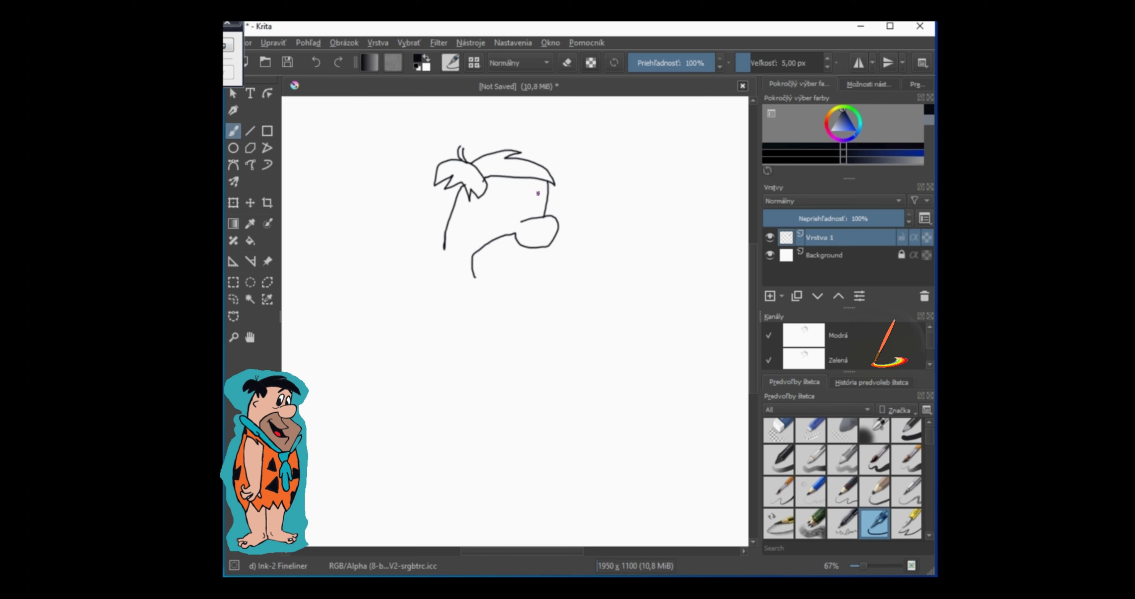
# - Draw the eyes, eyebrows and smiling mouth with a curl, redoing the lower lip stroke
pyautogui.moveTo(544, 206)
pyautogui.mouseDown()
pyautogui.moveTo(517, 199)
pyautogui.moveTo(517, 217)
pyautogui.mouseUp()
pyautogui.moveTo(530, 184)
pyautogui.mouseDown()
pyautogui.moveTo(541, 194)
pyautogui.moveTo(513, 192)
pyautogui.mouseUp()
pyautogui.moveTo(523, 248); pyautogui.dragTo(494, 253)
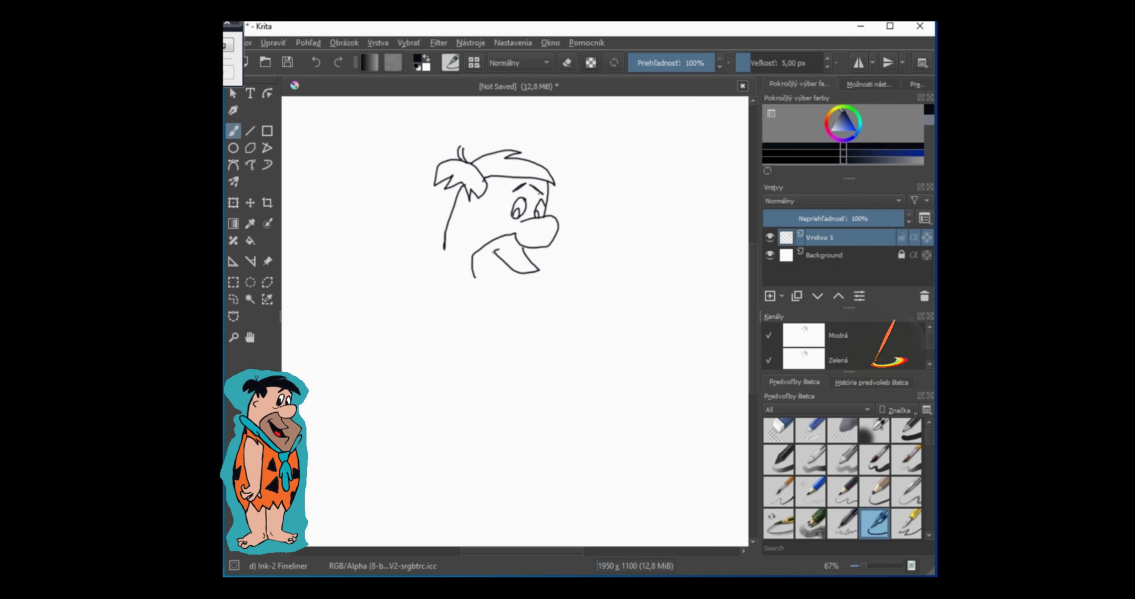
pyautogui.moveTo(490, 255)
pyautogui.mouseDown()
pyautogui.moveTo(536, 292)
pyautogui.moveTo(519, 271)
pyautogui.mouseUp()
pyautogui.click(316, 63)
pyautogui.moveTo(493, 255)
pyautogui.mouseDown()
pyautogui.moveTo(537, 292)
pyautogui.moveTo(524, 275)
pyautogui.moveTo(567, 267)
pyautogui.moveTo(539, 328)
pyautogui.moveTo(530, 308)
pyautogui.mouseUp()
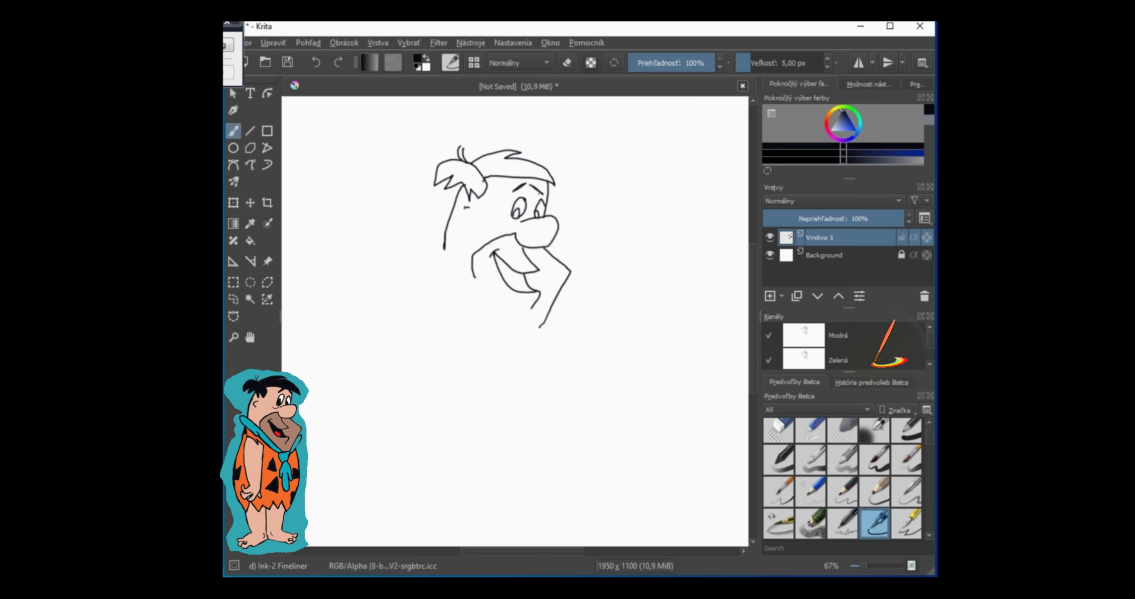
# - Ink the ear, cheek line, collar curve, jagged collar edge and long left body line
pyautogui.moveTo(468, 207); pyautogui.dragTo(465, 222)
pyautogui.moveTo(430, 243)
pyautogui.mouseDown()
pyautogui.moveTo(519, 324)
pyautogui.moveTo(541, 327)
pyautogui.moveTo(538, 346)
pyautogui.moveTo(520, 347)
pyautogui.moveTo(541, 340)
pyautogui.moveTo(567, 285)
pyautogui.mouseUp()
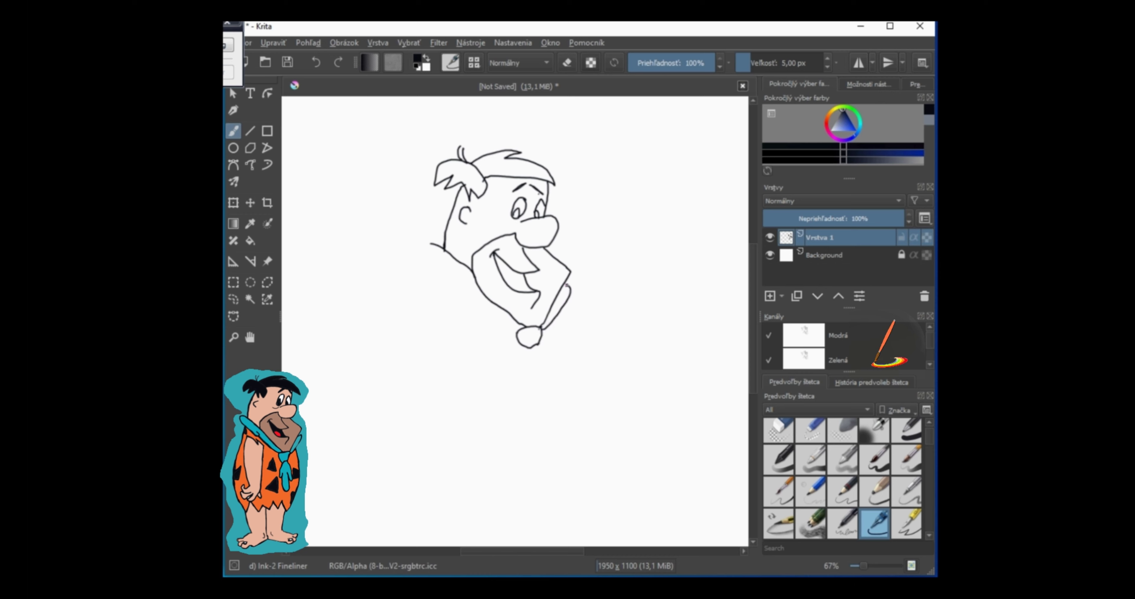
pyautogui.moveTo(436, 241)
pyautogui.mouseDown()
pyautogui.moveTo(441, 266)
pyautogui.moveTo(521, 331)
pyautogui.mouseUp()
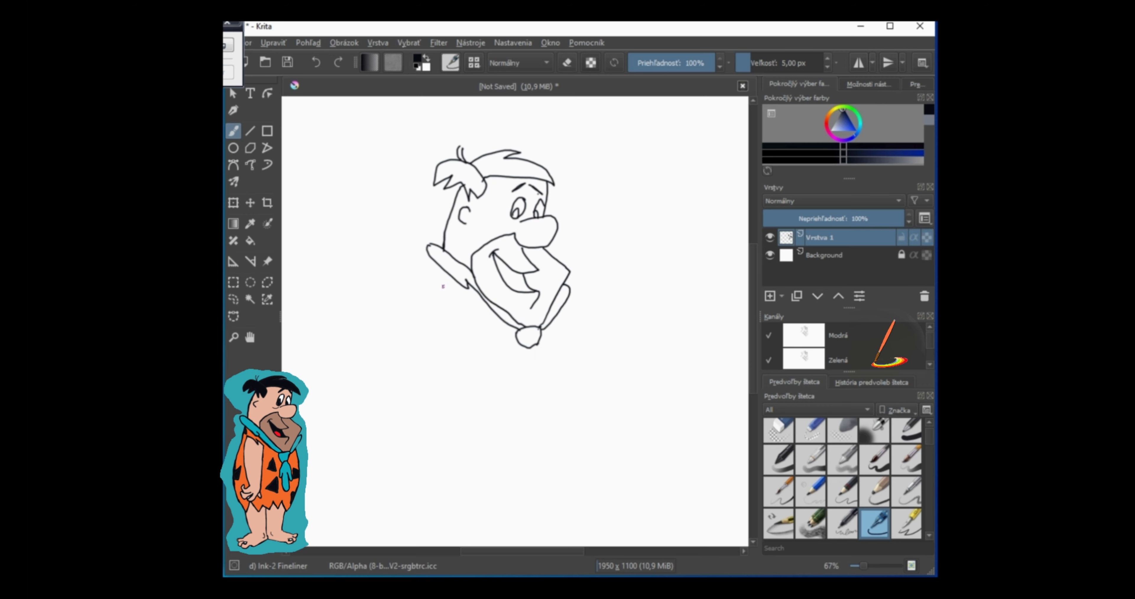
pyautogui.moveTo(439, 285); pyautogui.dragTo(480, 311)
pyautogui.moveTo(440, 286)
pyautogui.mouseDown()
pyautogui.moveTo(445, 408)
pyautogui.moveTo(427, 407)
pyautogui.moveTo(439, 423)
pyautogui.moveTo(426, 427)
pyautogui.moveTo(455, 421)
pyautogui.moveTo(447, 441)
pyautogui.moveTo(471, 421)
pyautogui.mouseUp()
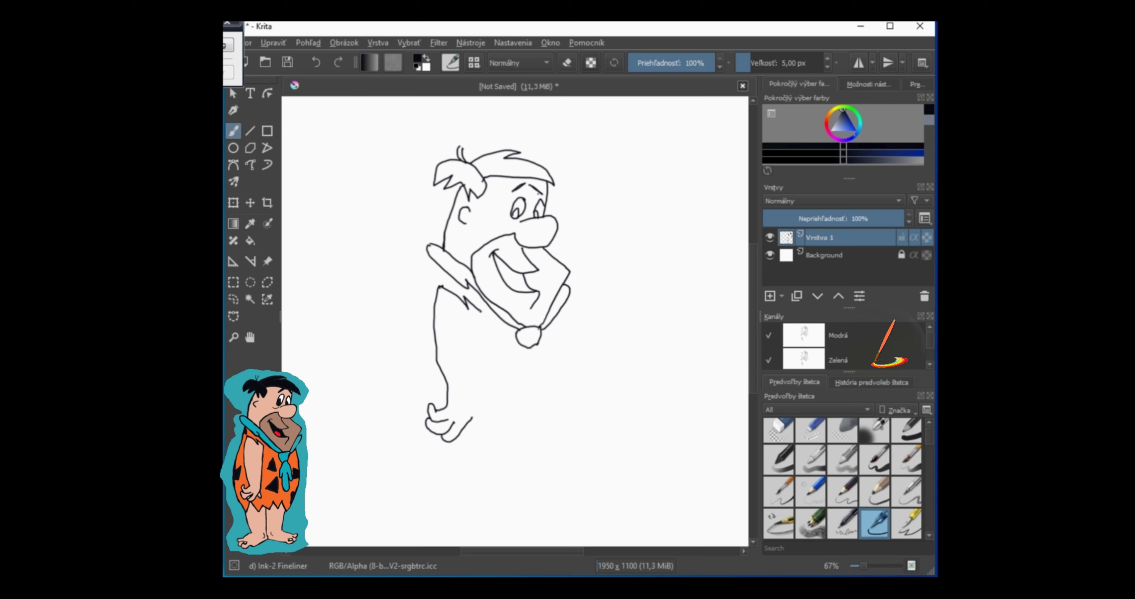
# - Extend the outline below the zigzag hem and draw the arm and right body side
pyautogui.moveTo(479, 310); pyautogui.dragTo(472, 419)
pyautogui.moveTo(435, 266)
pyautogui.mouseDown()
pyautogui.moveTo(423, 340)
pyautogui.moveTo(433, 452)
pyautogui.moveTo(439, 464)
pyautogui.moveTo(449, 441)
pyautogui.moveTo(468, 465)
pyautogui.moveTo(502, 436)
pyautogui.moveTo(519, 439)
pyautogui.mouseUp()
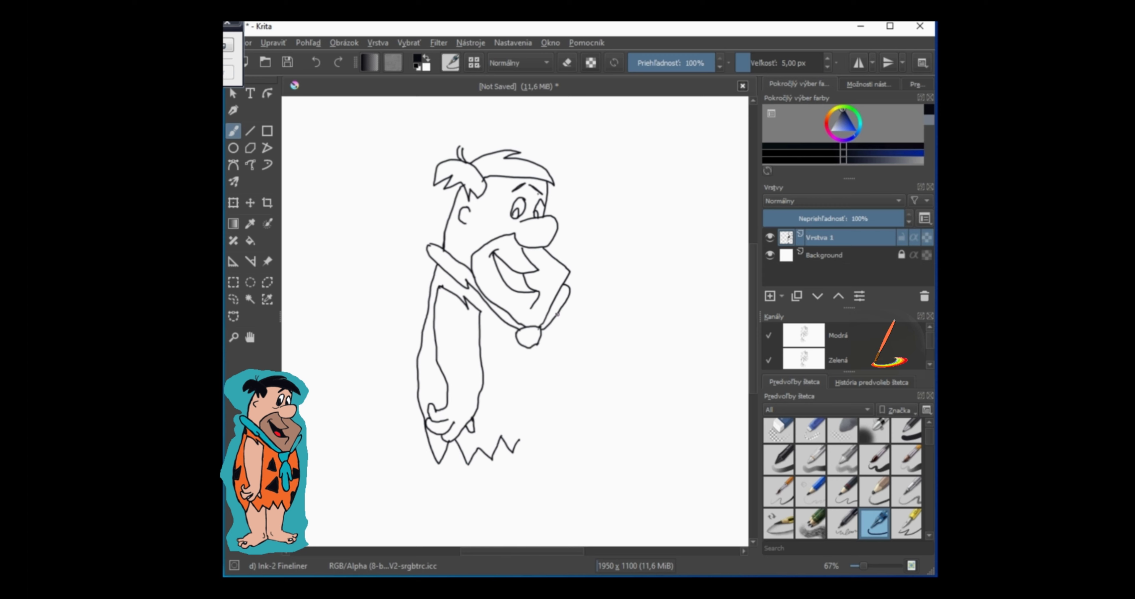
pyautogui.moveTo(560, 311)
pyautogui.mouseDown()
pyautogui.moveTo(563, 377)
pyautogui.moveTo(536, 463)
pyautogui.moveTo(520, 440)
pyautogui.moveTo(487, 435)
pyautogui.moveTo(488, 481)
pyautogui.moveTo(439, 423)
pyautogui.mouseUp()
pyautogui.scroll(-2, 503, 463)
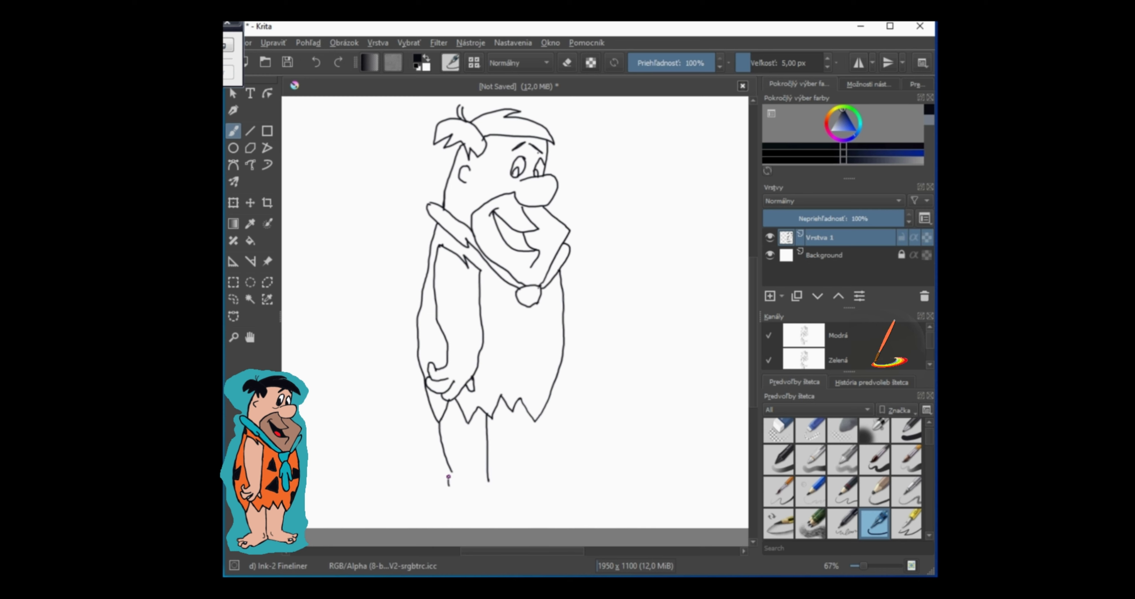
# - Draw the right leg line down from the hem, removing a stray stroke beside it
pyautogui.moveTo(535, 474); pyautogui.dragTo(545, 477)
pyautogui.moveTo(531, 420)
pyautogui.mouseDown()
pyautogui.moveTo(523, 458)
pyautogui.moveTo(536, 473)
pyautogui.mouseUp()
pyautogui.hotkey('ctrl', 'z')
# - Draw both feet with curled toes, undoing and redrawing the toe curve
pyautogui.moveTo(418, 486); pyautogui.dragTo(451, 473)
pyautogui.moveTo(419, 487); pyautogui.dragTo(439, 494)
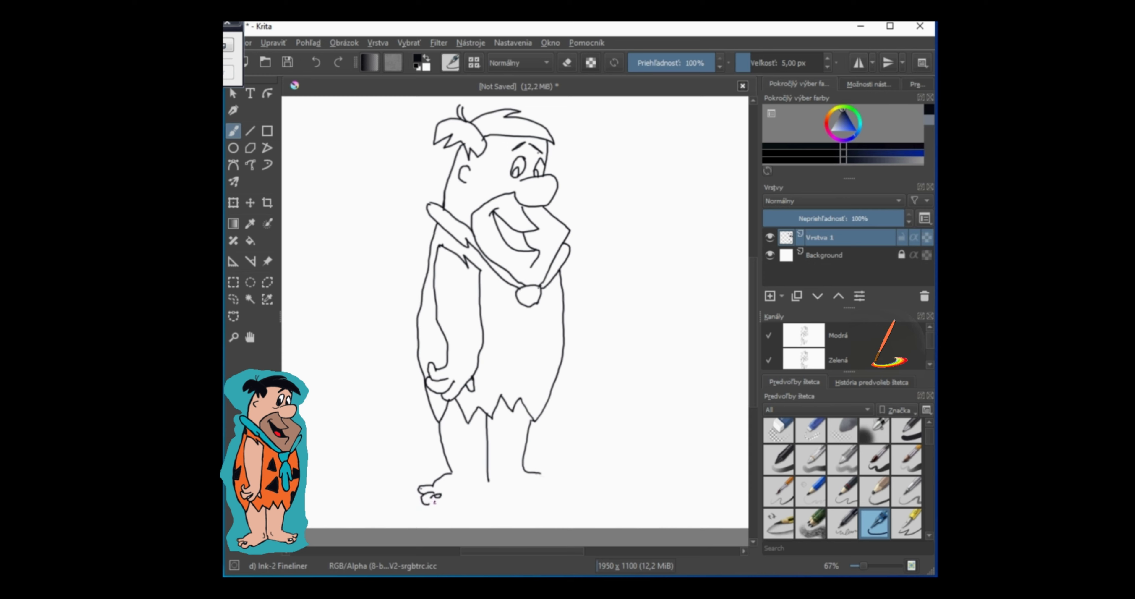
pyautogui.moveTo(433, 496)
pyautogui.mouseDown()
pyautogui.moveTo(484, 494)
pyautogui.moveTo(487, 478)
pyautogui.mouseUp()
pyautogui.click(317, 61)
pyautogui.click(317, 62)
pyautogui.moveTo(426, 497)
pyautogui.mouseDown()
pyautogui.moveTo(446, 505)
pyautogui.moveTo(492, 480)
pyautogui.moveTo(531, 495)
pyautogui.moveTo(560, 477)
pyautogui.mouseUp()
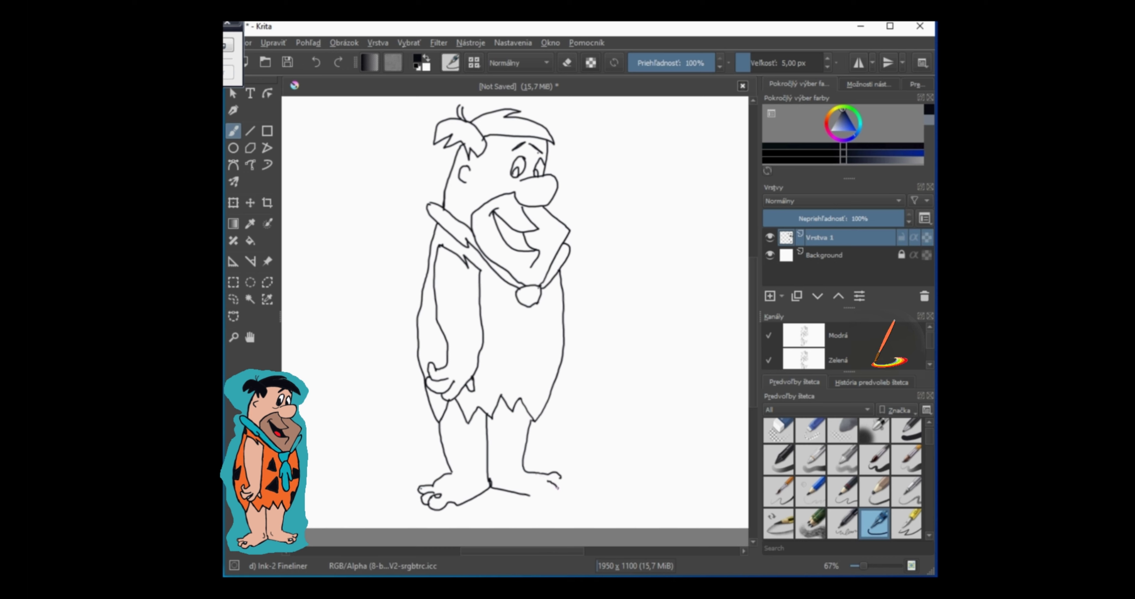
pyautogui.moveTo(555, 490); pyautogui.dragTo(534, 495)
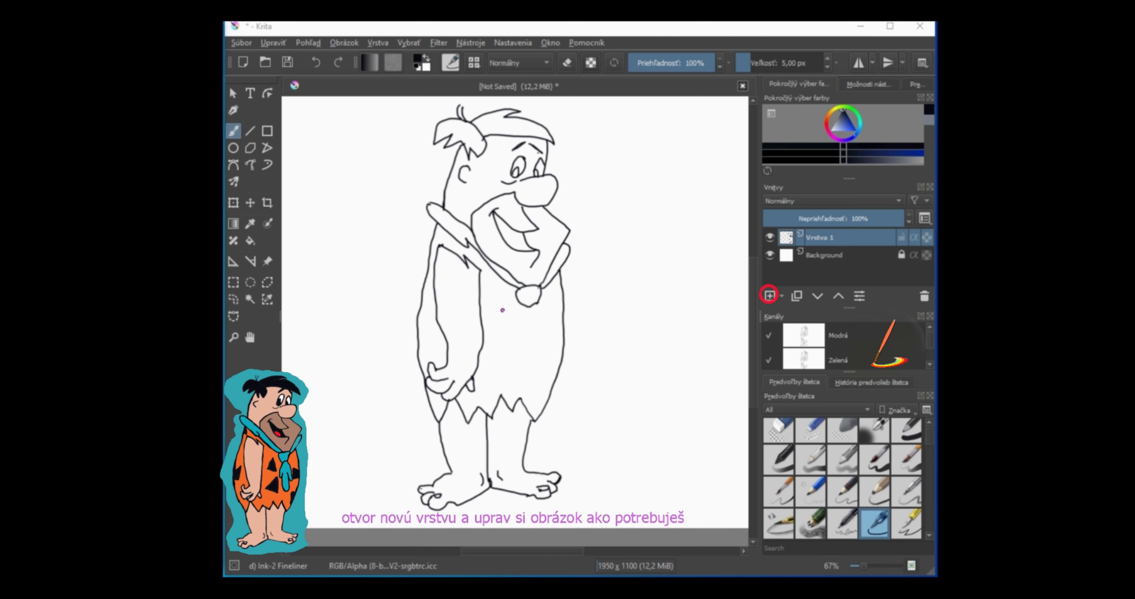
# - Draw two triangular spots on Fred's tunic
pyautogui.moveTo(502, 299); pyautogui.dragTo(494, 322)
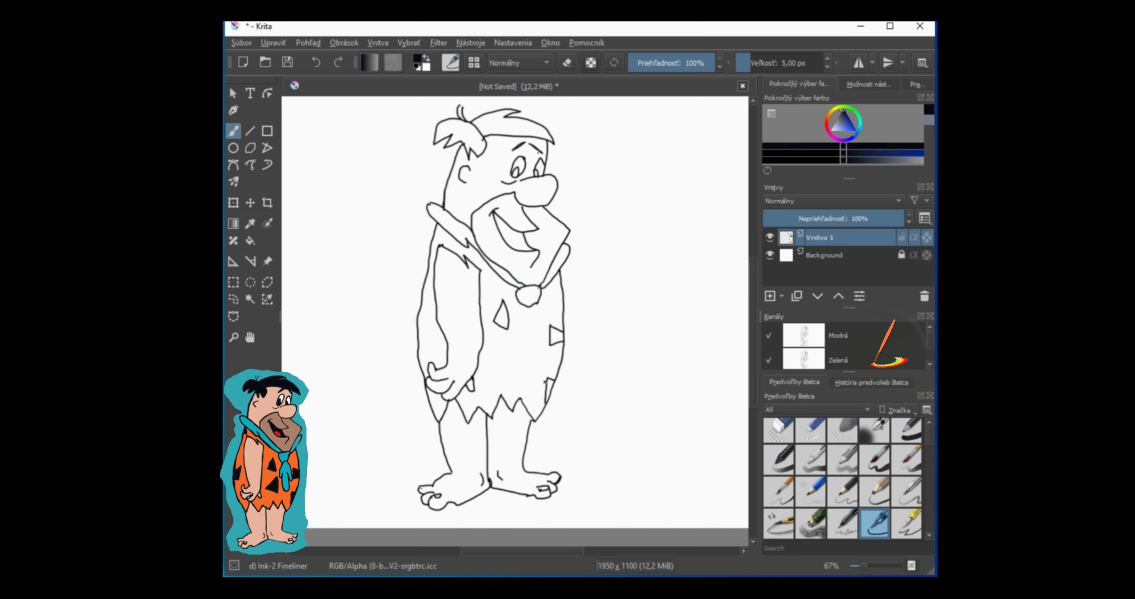
pyautogui.moveTo(509, 347)
pyautogui.mouseDown()
pyautogui.moveTo(489, 367)
pyautogui.moveTo(512, 371)
pyautogui.mouseUp()
# - Add a new layer above the drawing and rotate and zoom the view onto the outfit
pyautogui.click(770, 296)
pyautogui.press('6')
pyautogui.press('6')
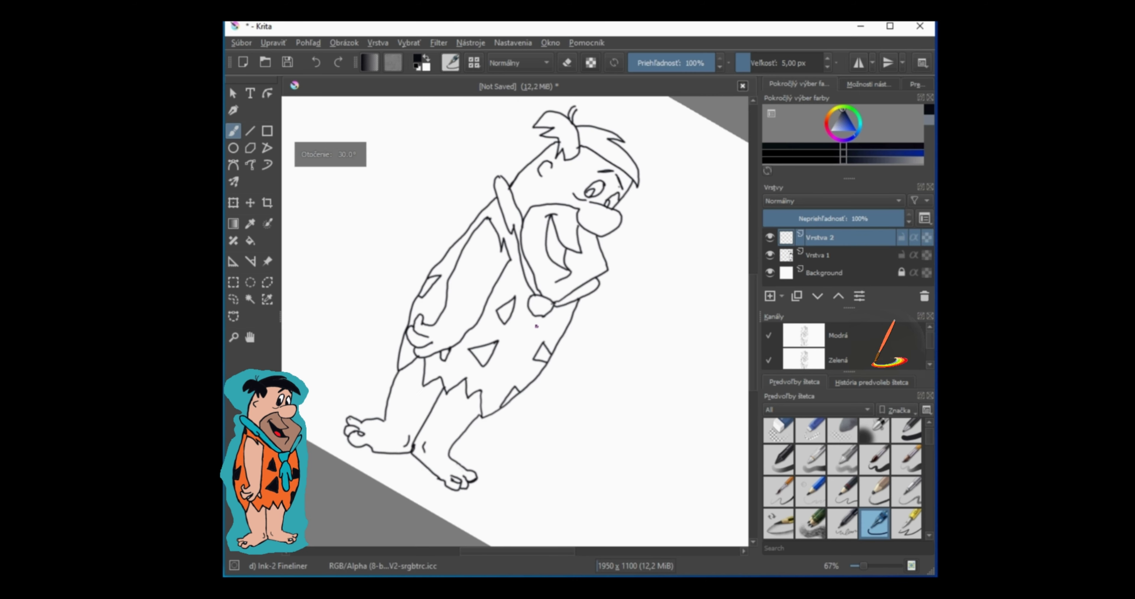
pyautogui.press('6')
pyautogui.press('6')
pyautogui.press('4')
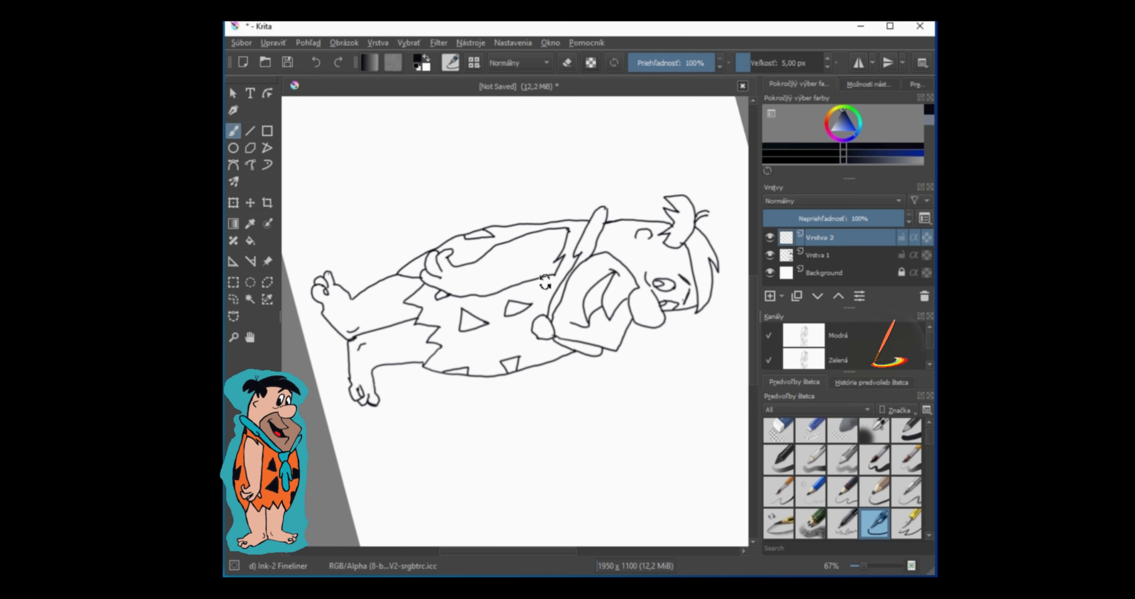
pyautogui.press('1')
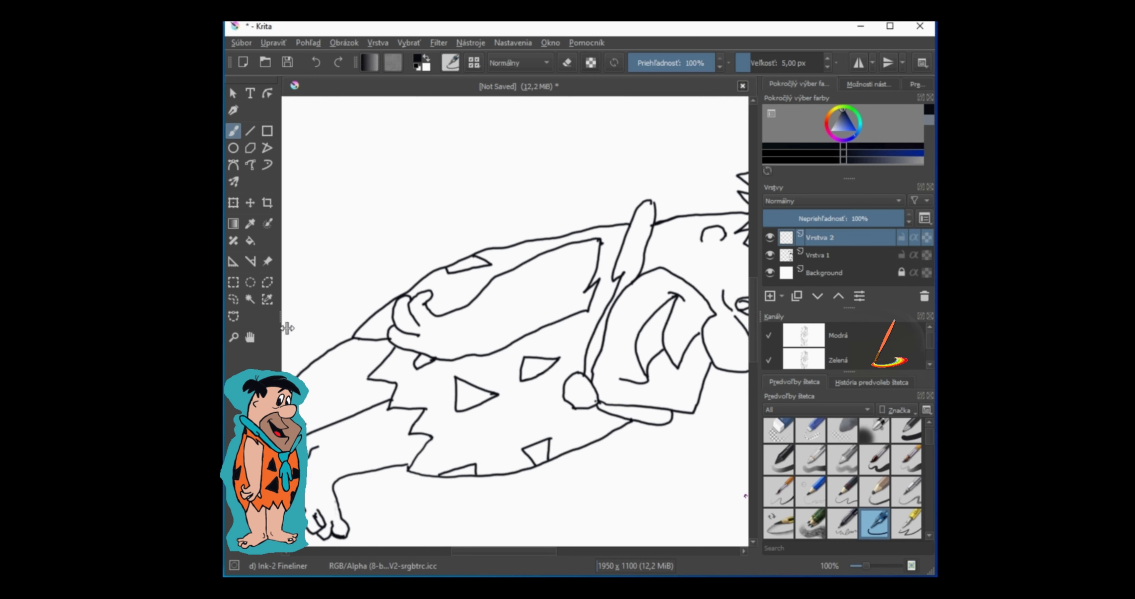
pyautogui.press('+')
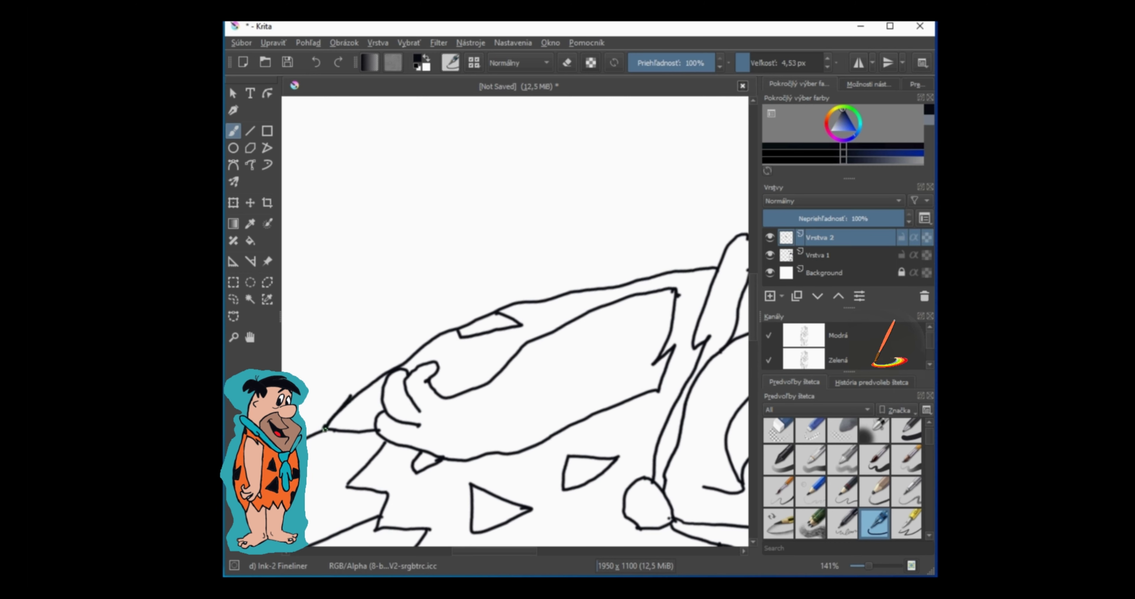
# - Trace a new line along the outfit's left edge, then reset the view rotation and zoom
pyautogui.moveTo(325, 428)
pyautogui.mouseDown()
pyautogui.moveTo(463, 312)
pyautogui.moveTo(721, 271)
pyautogui.mouseUp()
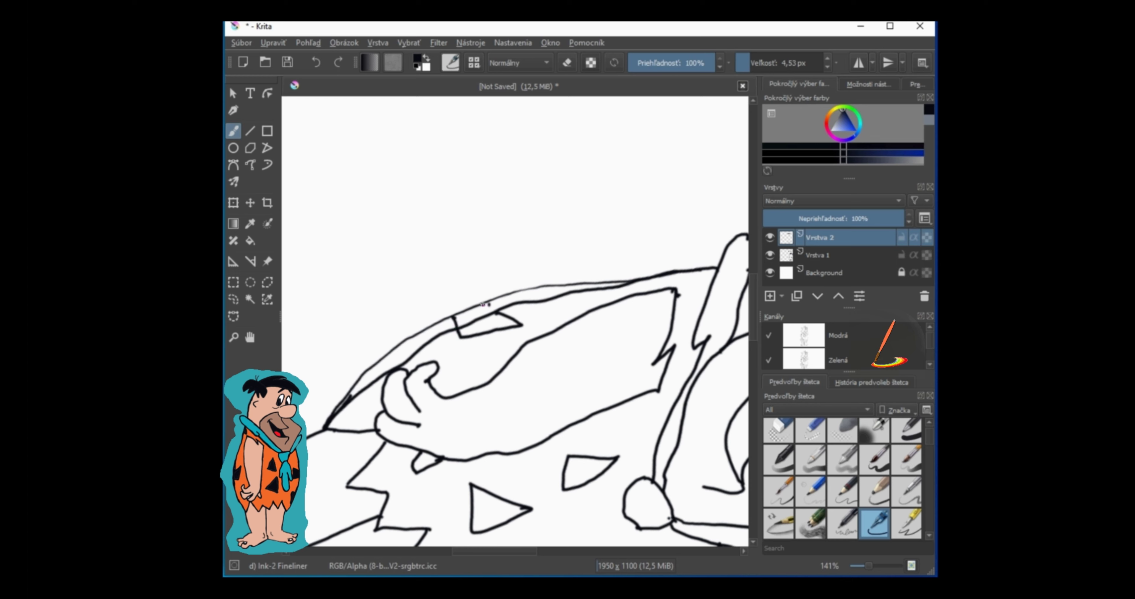
pyautogui.moveTo(485, 303); pyautogui.dragTo(521, 326)
pyautogui.press('4')
pyautogui.press('4')
pyautogui.press('4')
pyautogui.press('4')
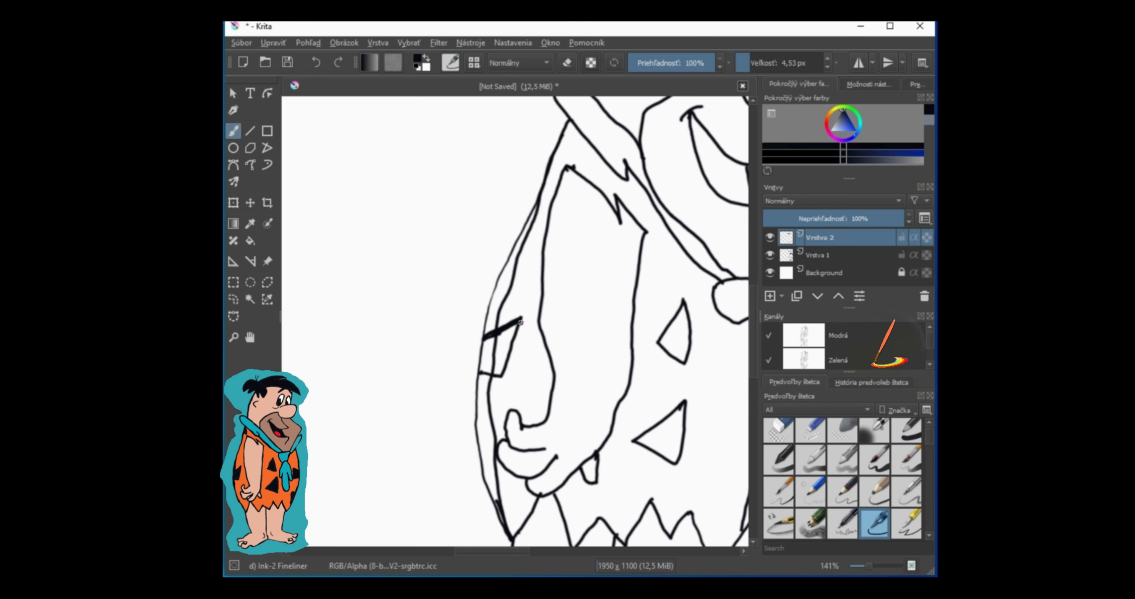
pyautogui.press('5')
pyautogui.press('-')
pyautogui.press('-')
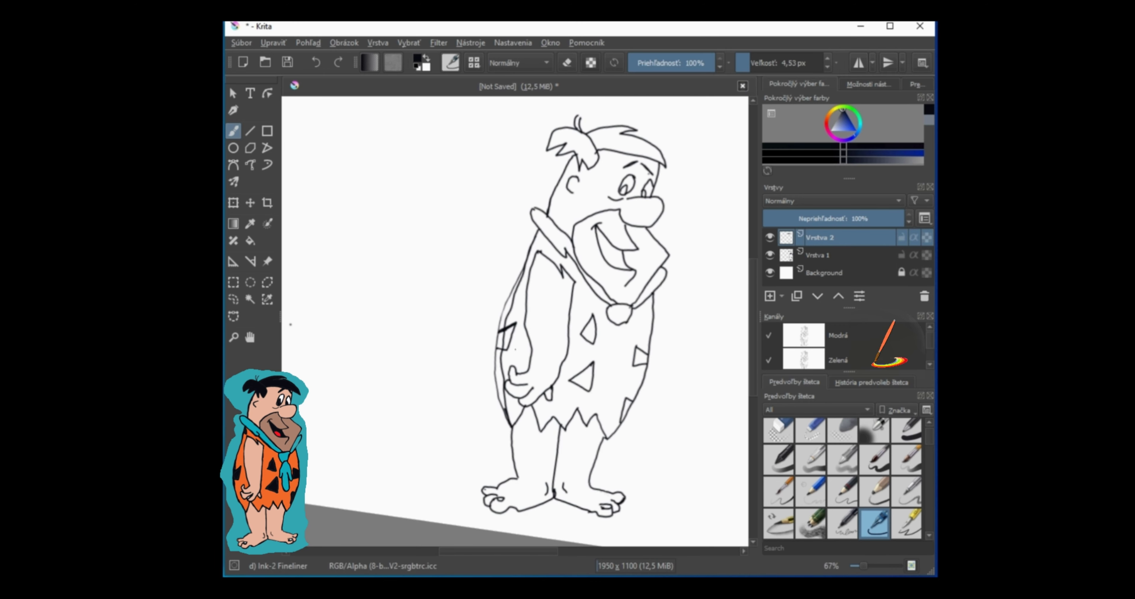
# - Switch to the eraser and select the Vrstva 1 line-art layer
pyautogui.press('4')
pyautogui.press('5')
pyautogui.press('+')
pyautogui.press('+')
pyautogui.press('e')
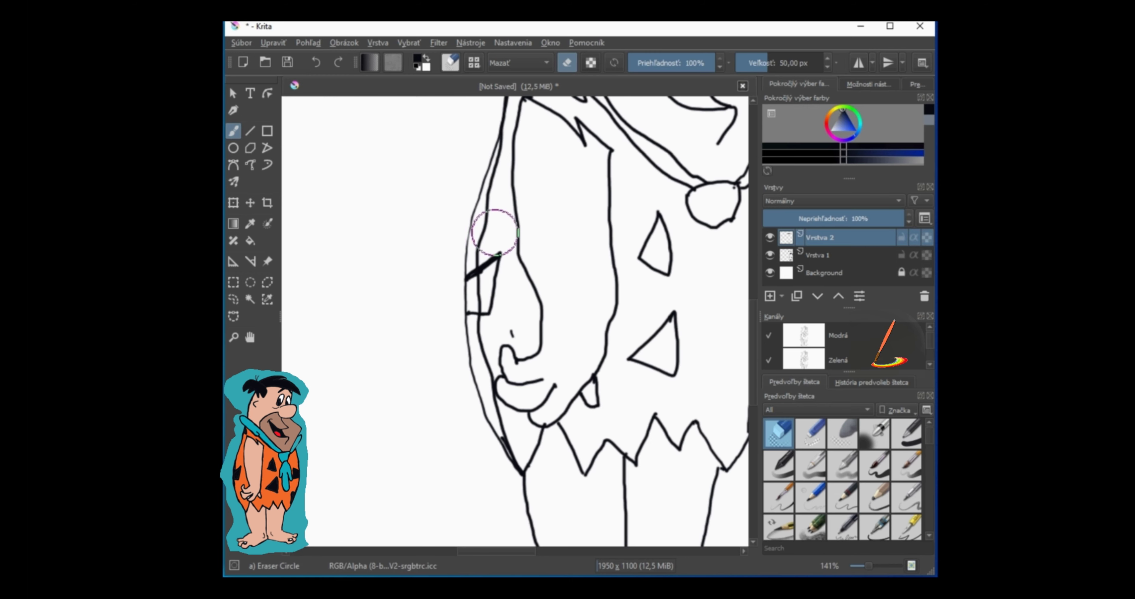
pyautogui.click(820, 255)
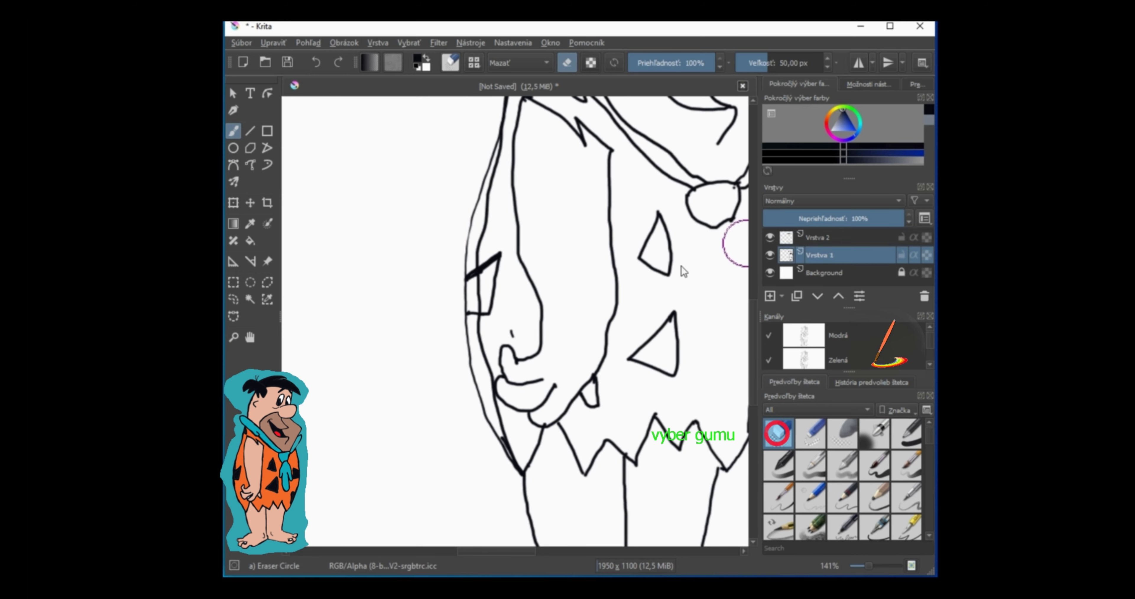
# - Erase the duplicate inner outline along the face's left edge with a larger eraser
pyautogui.moveTo(488, 194); pyautogui.dragTo(500, 147)
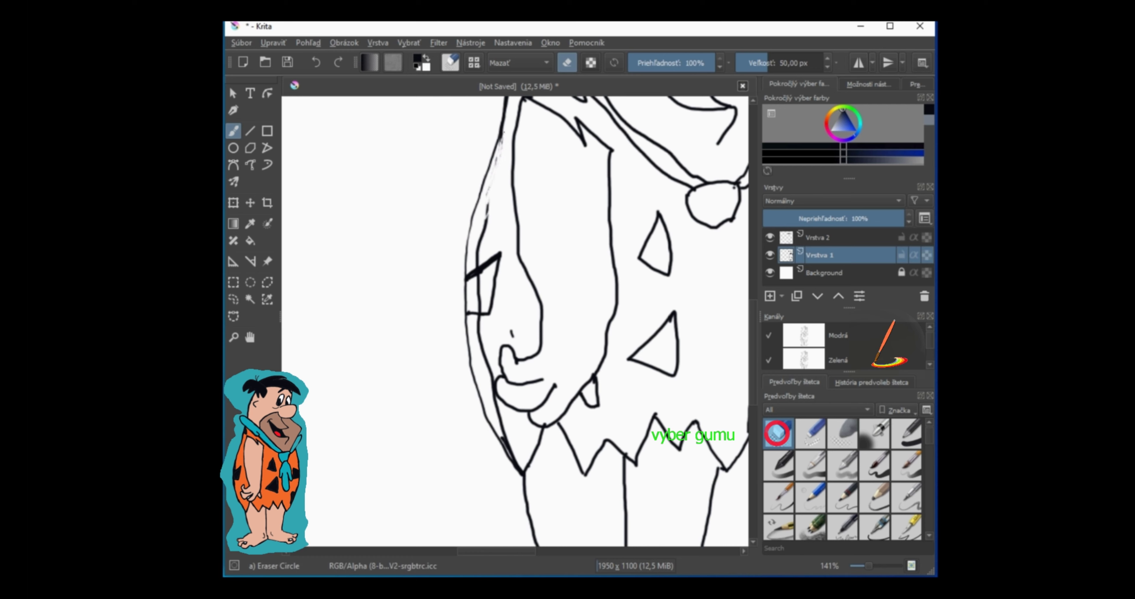
pyautogui.moveTo(769, 63); pyautogui.dragTo(786, 63)
pyautogui.moveTo(480, 238)
pyautogui.mouseDown()
pyautogui.moveTo(502, 142)
pyautogui.moveTo(477, 267)
pyautogui.mouseUp()
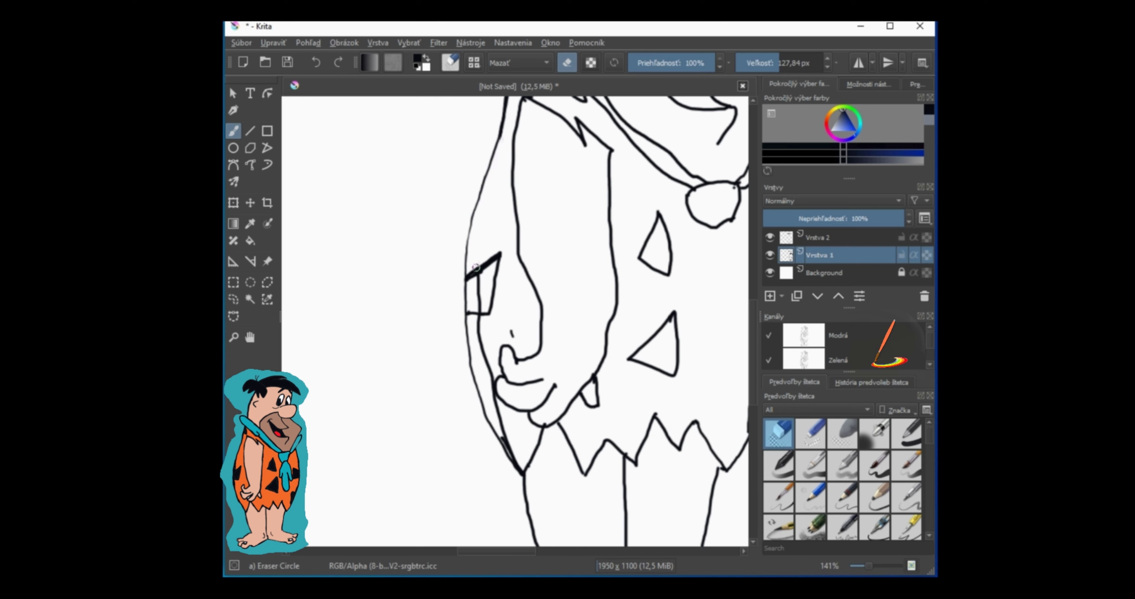
pyautogui.moveTo(482, 319)
pyautogui.mouseDown()
pyautogui.moveTo(484, 341)
pyautogui.moveTo(473, 329)
pyautogui.moveTo(490, 383)
pyautogui.moveTo(518, 421)
pyautogui.moveTo(505, 432)
pyautogui.moveTo(488, 383)
pyautogui.moveTo(519, 443)
pyautogui.moveTo(499, 431)
pyautogui.moveTo(511, 462)
pyautogui.moveTo(500, 439)
pyautogui.moveTo(525, 474)
pyautogui.moveTo(496, 435)
pyautogui.moveTo(510, 459)
pyautogui.mouseUp()
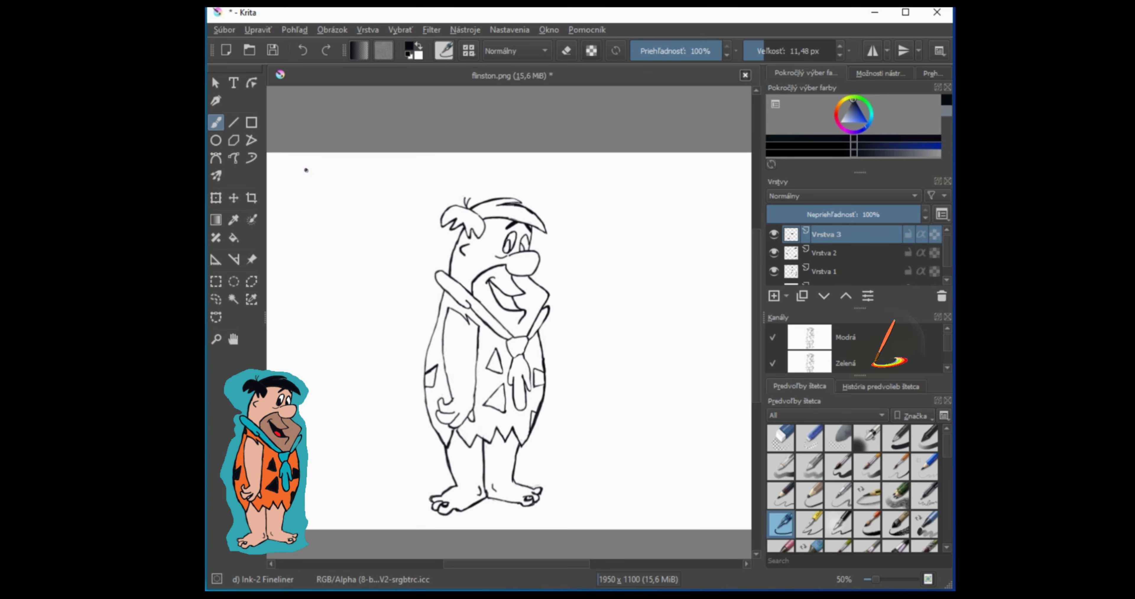
# - Draw teardrop and triangular stone outlines at the top left, left and right of Fred
pyautogui.moveTo(305, 169); pyautogui.dragTo(326, 181)
pyautogui.moveTo(391, 197)
pyautogui.mouseDown()
pyautogui.moveTo(375, 215)
pyautogui.moveTo(391, 205)
pyautogui.mouseUp()
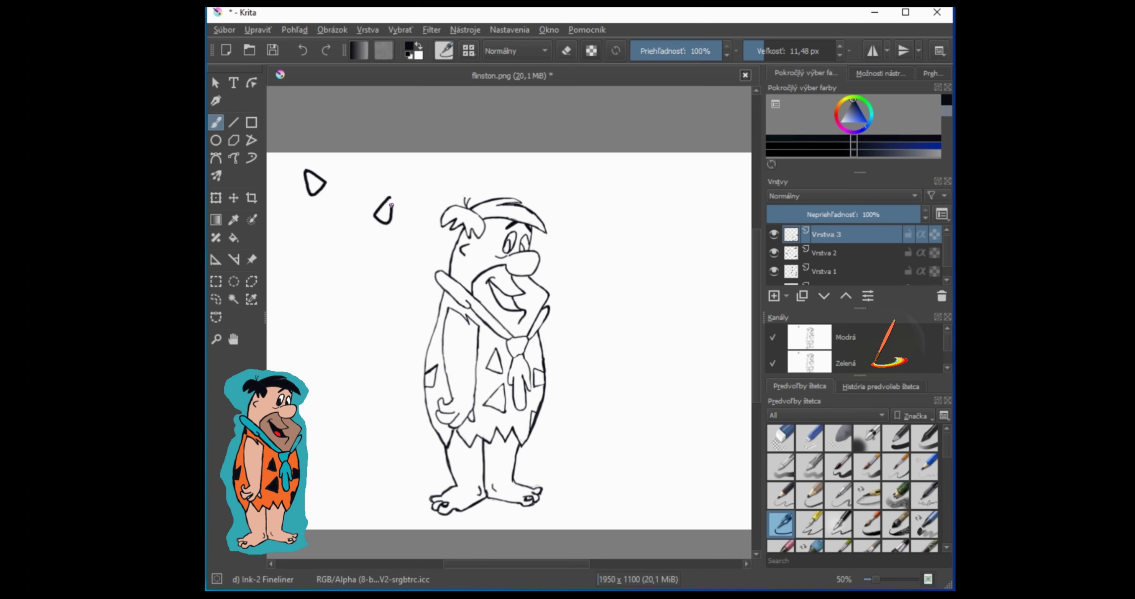
pyautogui.moveTo(300, 280)
pyautogui.mouseDown()
pyautogui.moveTo(287, 288)
pyautogui.moveTo(314, 293)
pyautogui.moveTo(311, 274)
pyautogui.mouseUp()
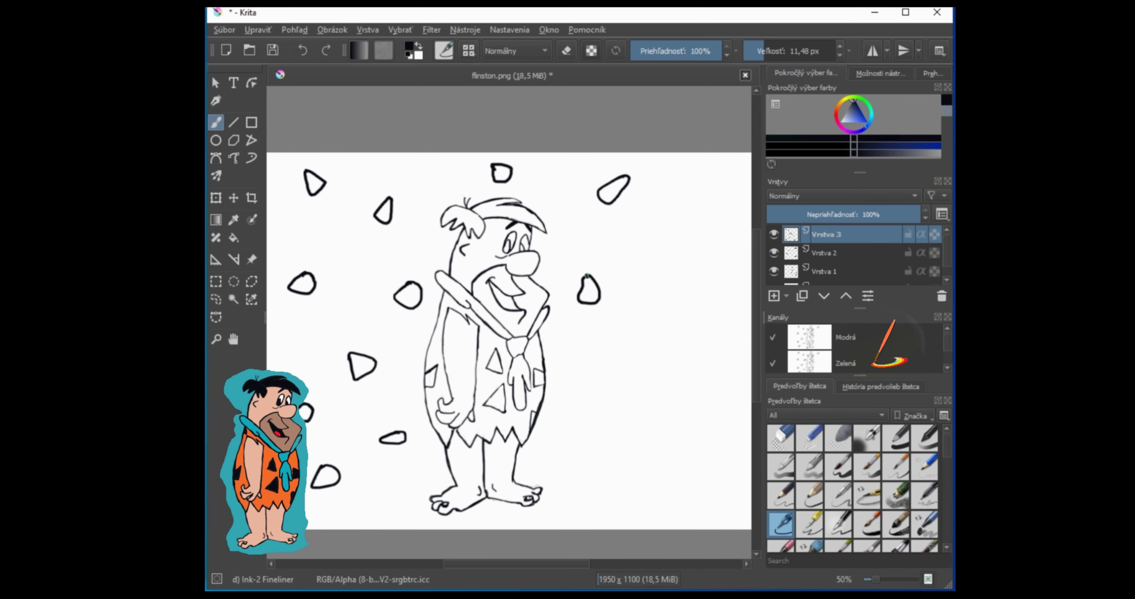
pyautogui.moveTo(673, 261)
pyautogui.mouseDown()
pyautogui.moveTo(652, 290)
pyautogui.moveTo(671, 274)
pyautogui.mouseUp()
# - Redraw a lower-right stone outline and choose teal from the quick palette
pyautogui.moveTo(711, 467)
pyautogui.mouseDown()
pyautogui.moveTo(690, 478)
pyautogui.moveTo(717, 487)
pyautogui.moveTo(711, 470)
pyautogui.mouseUp()
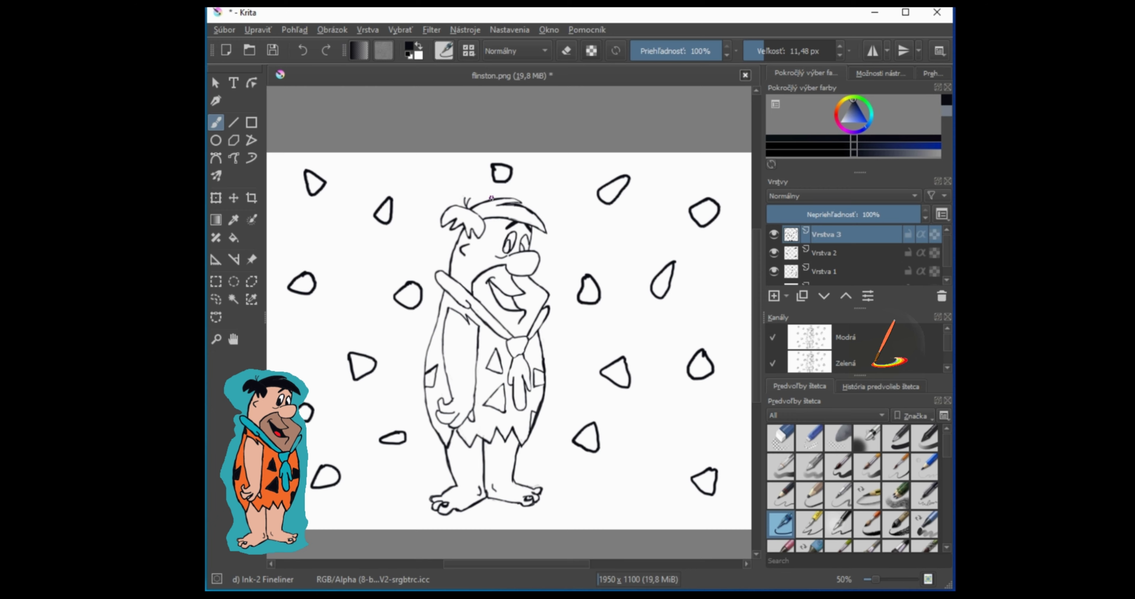
pyautogui.click(302, 50)
pyautogui.moveTo(684, 453)
pyautogui.mouseDown()
pyautogui.moveTo(671, 473)
pyautogui.moveTo(693, 459)
pyautogui.mouseUp()
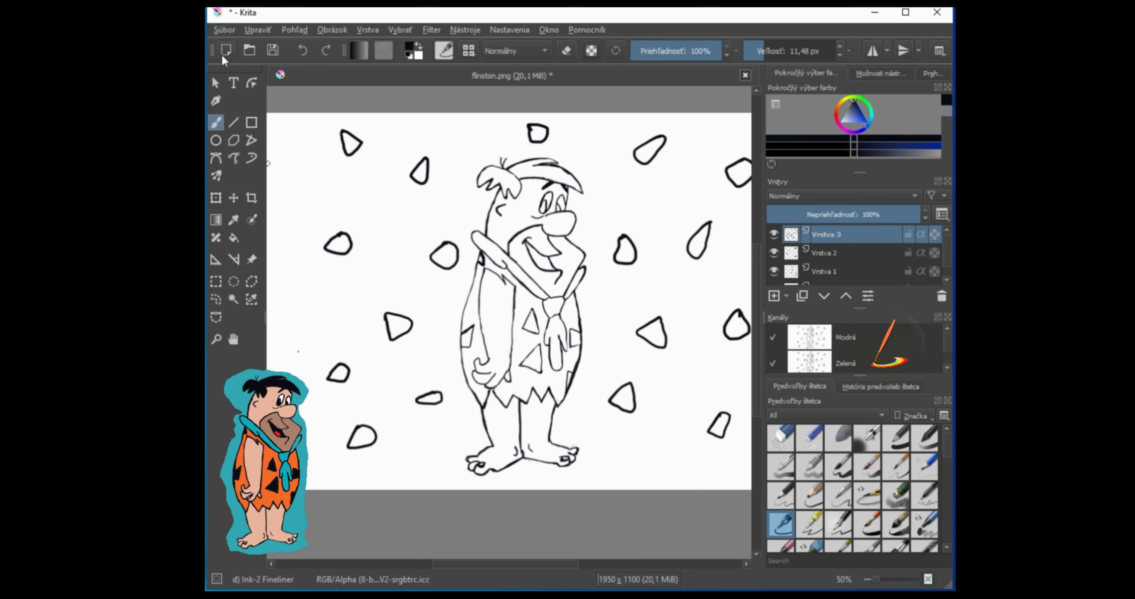
pyautogui.rightClick(454, 283)
pyautogui.moveTo(460, 286); pyautogui.dragTo(468, 290)
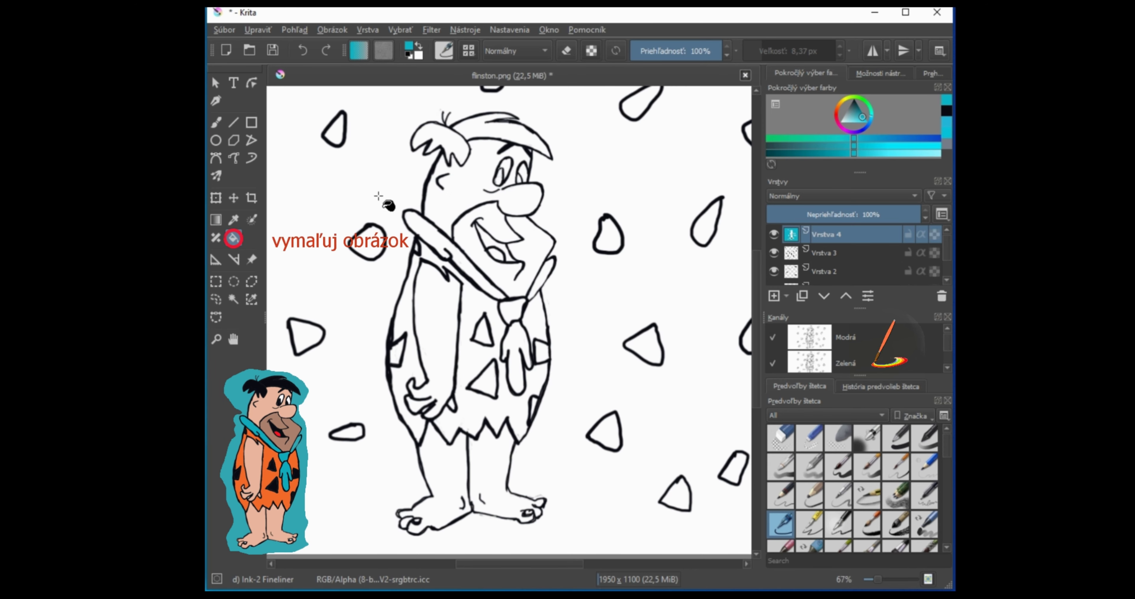
# - Fill the background, tie knot, tie and collar with teal
pyautogui.click(386, 200)
pyautogui.click(512, 309)
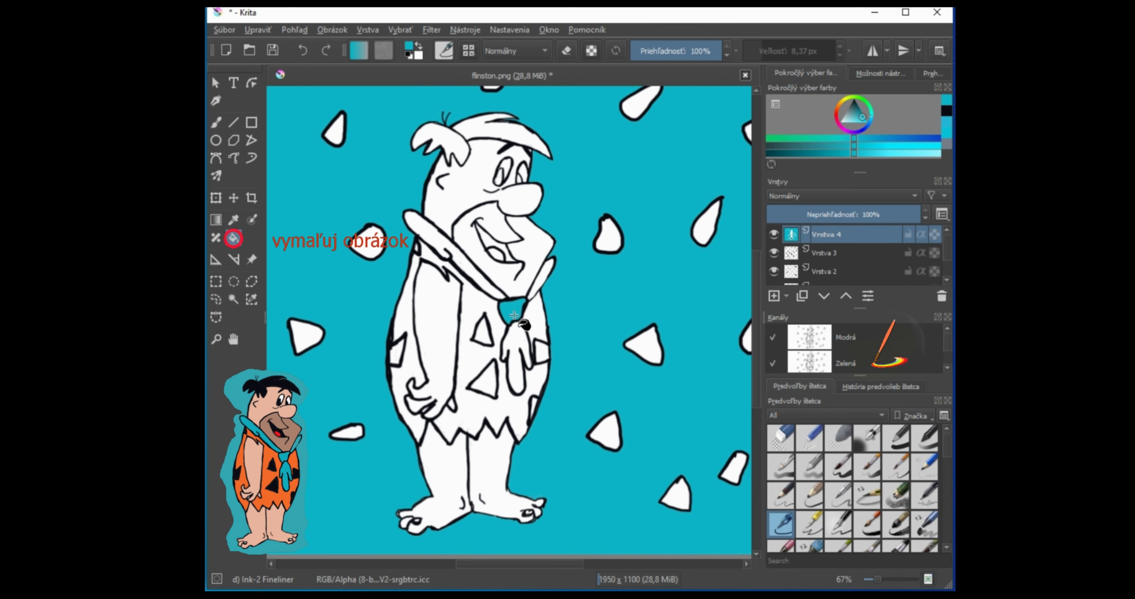
pyautogui.click(514, 337)
pyautogui.click(487, 283)
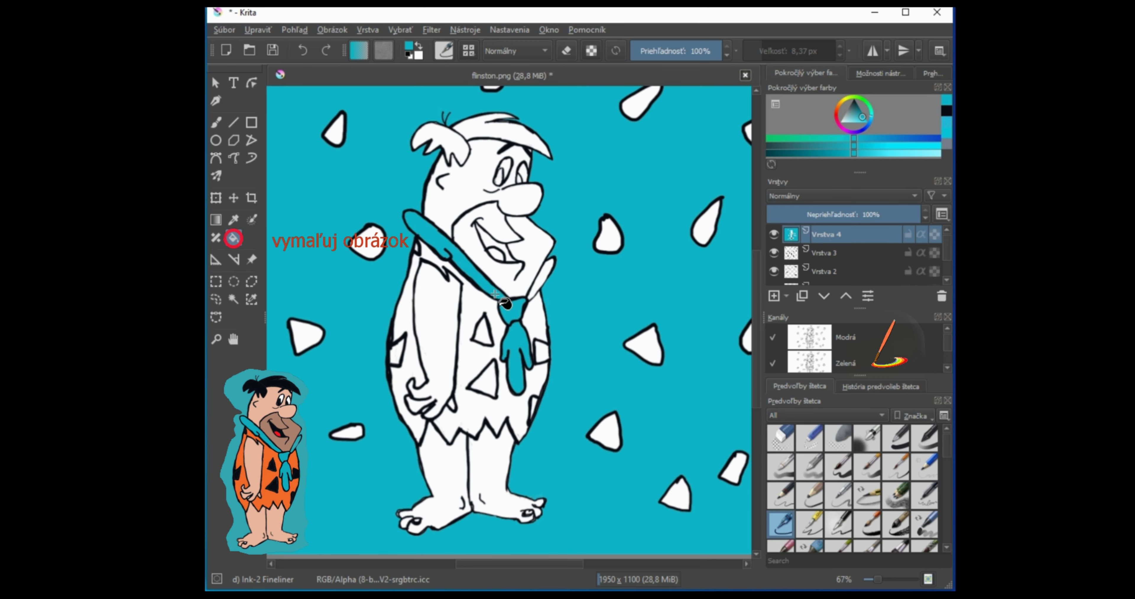
pyautogui.click(544, 266)
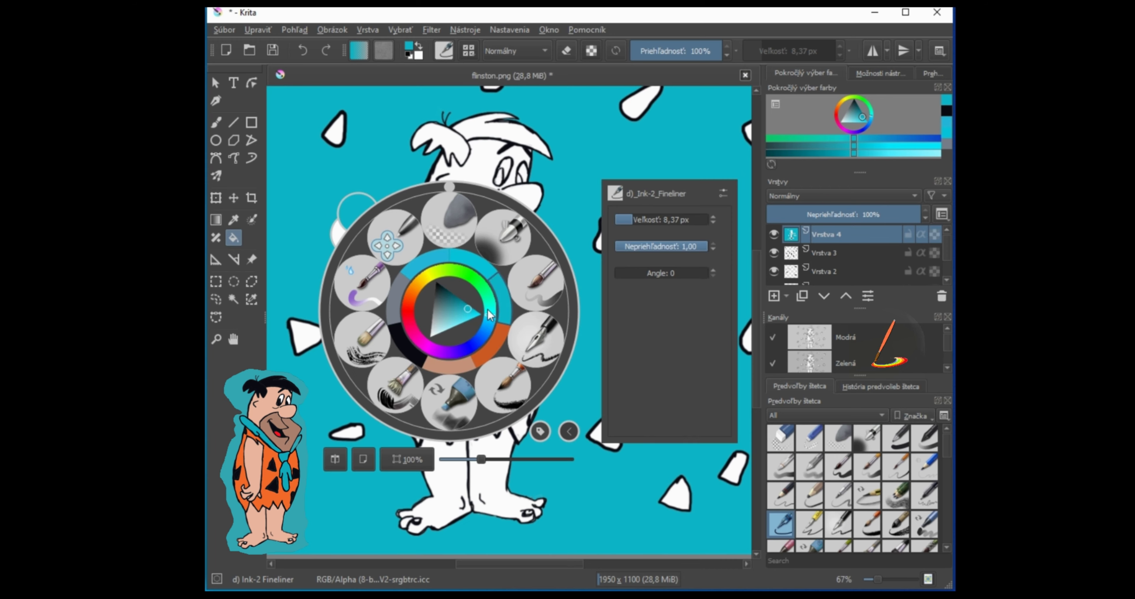
# - Fill Fred's face, arm and both legs with a peach skin colour
pyautogui.rightClick(492, 318)
pyautogui.click(490, 355)
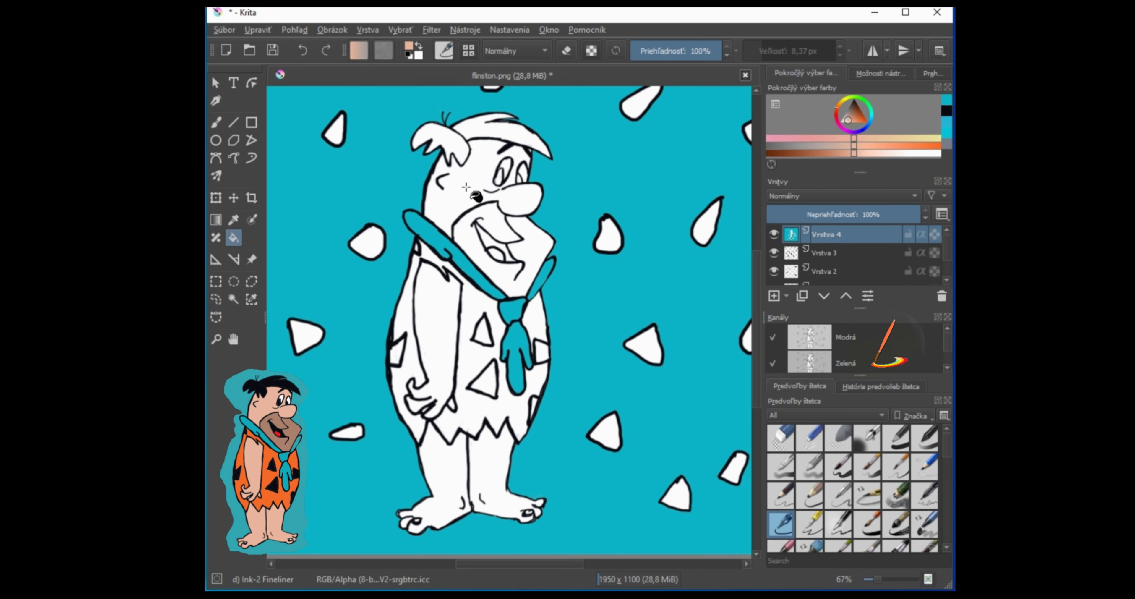
pyautogui.click(463, 189)
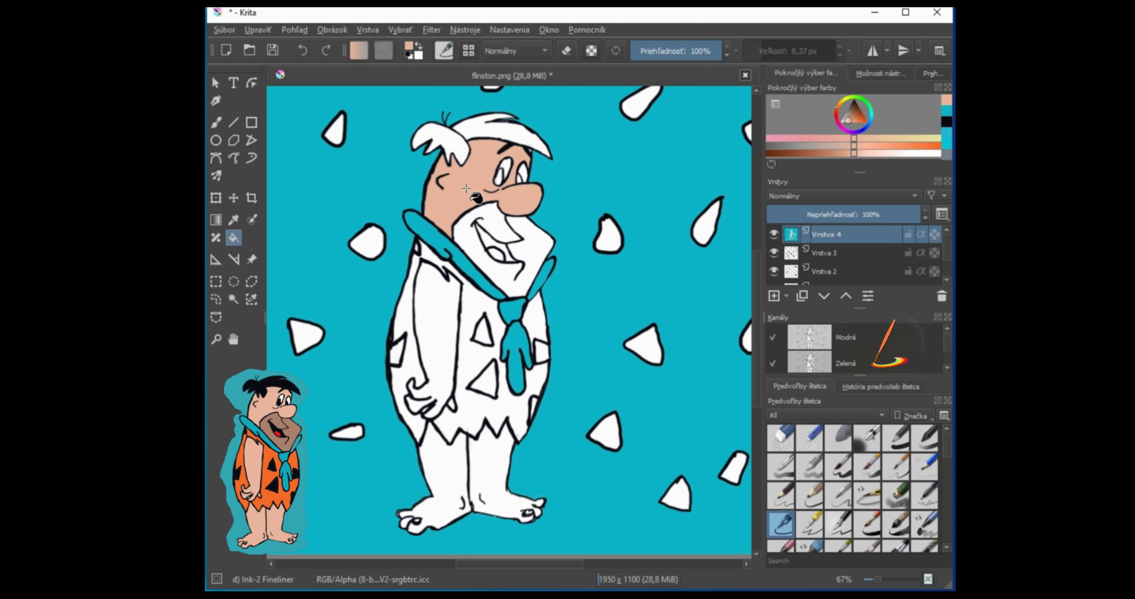
pyautogui.click(439, 326)
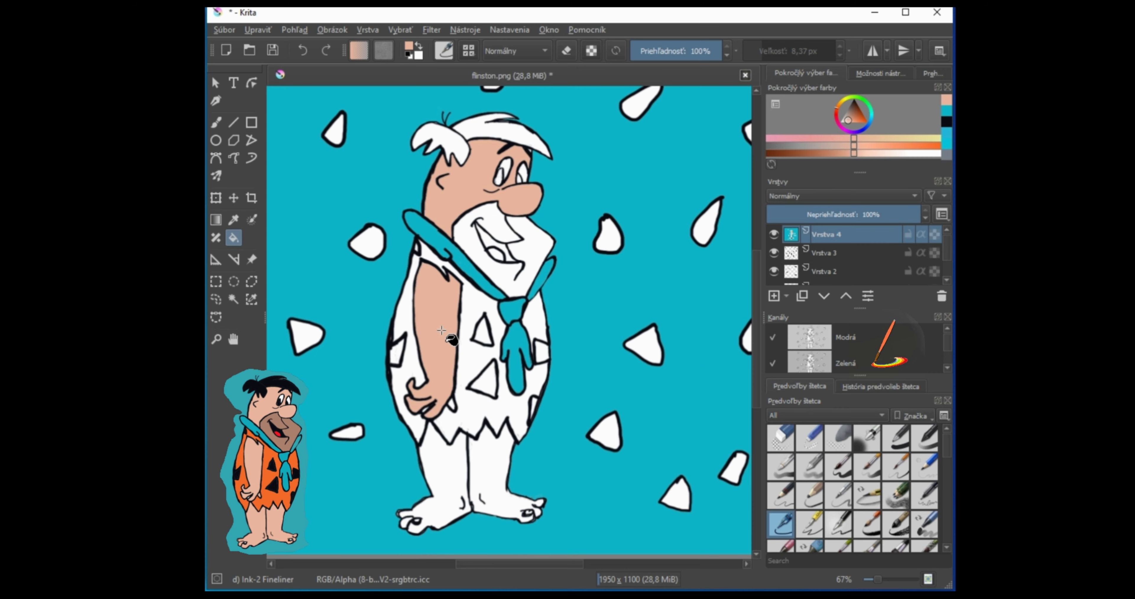
pyautogui.click(449, 476)
pyautogui.click(483, 469)
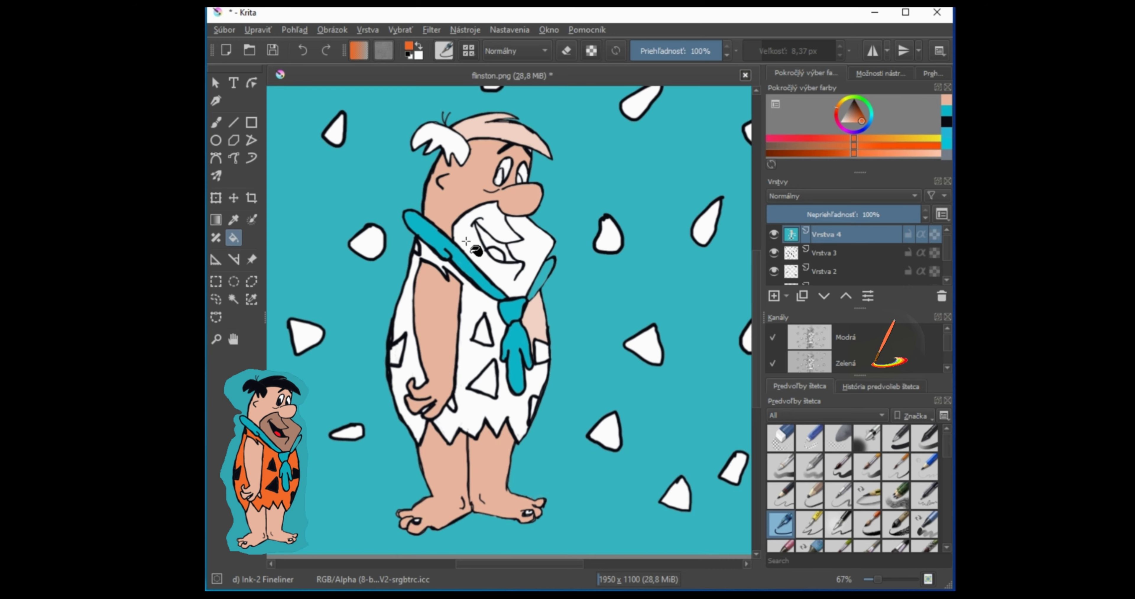
# - Fill the tunic orange and the beard area brown
pyautogui.click(483, 311)
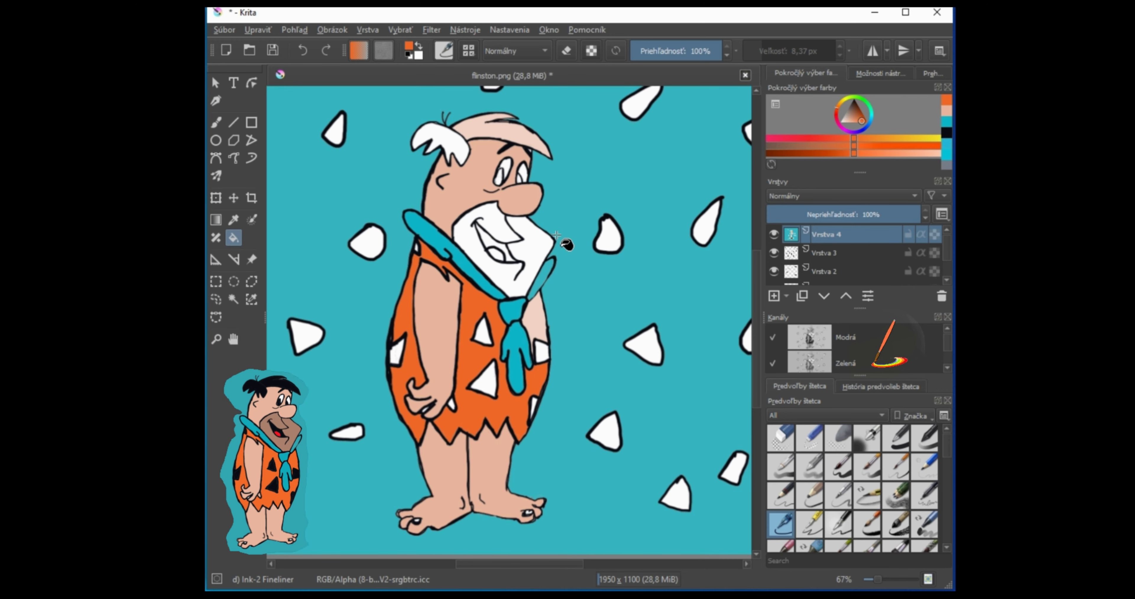
pyautogui.rightClick(595, 283)
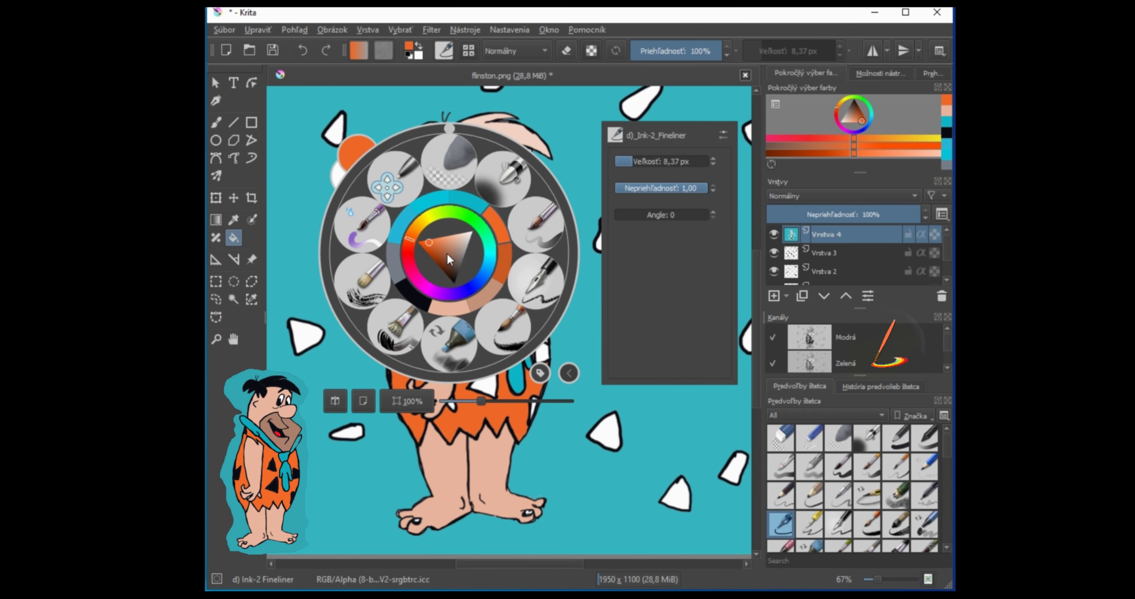
pyautogui.click(486, 305)
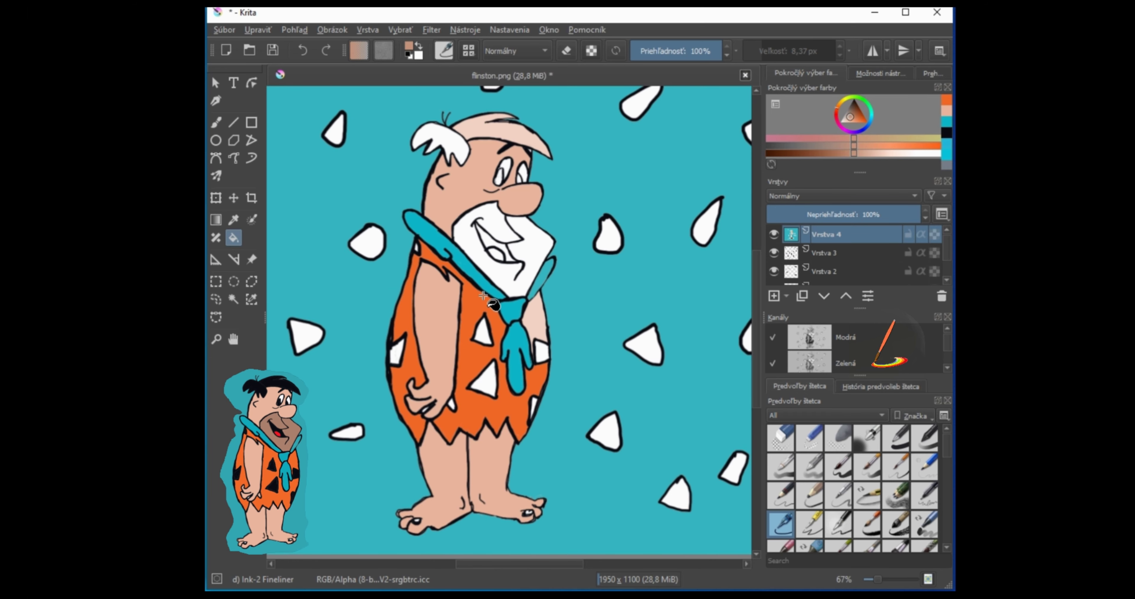
pyautogui.click(476, 244)
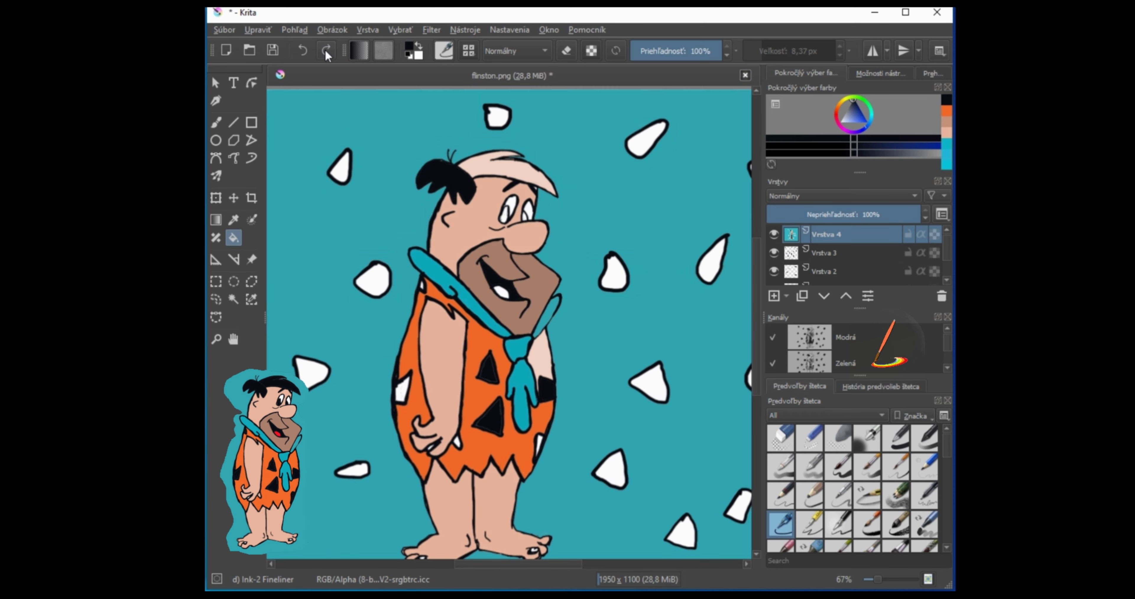